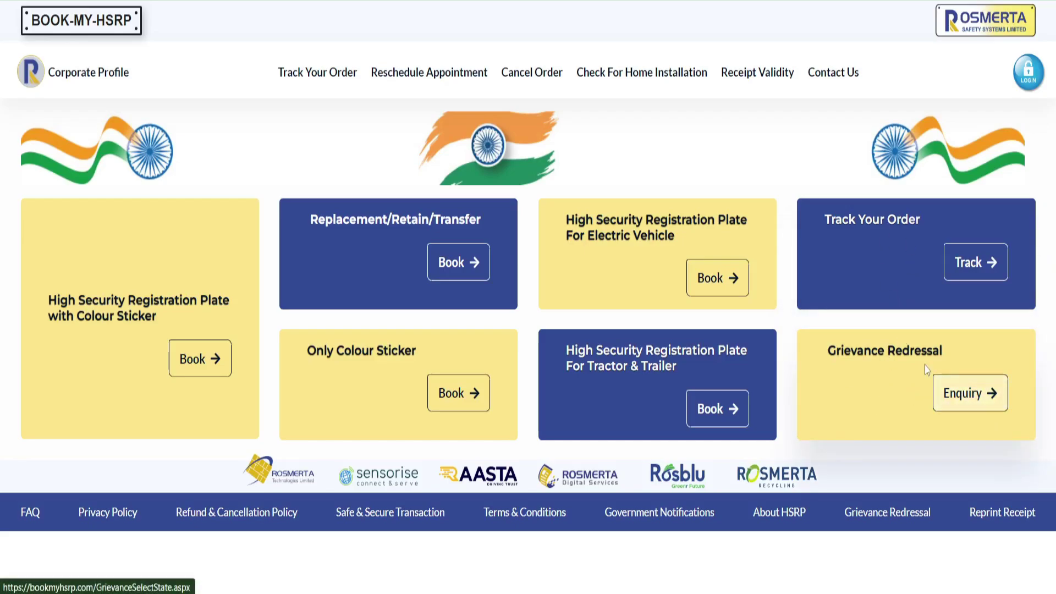
Step: Start a booking for a High Security Registration Plate with Colour Sticker and set the vehicle registration state to West Bengal
{"action": "left_click", "coordinate": [199, 360]}
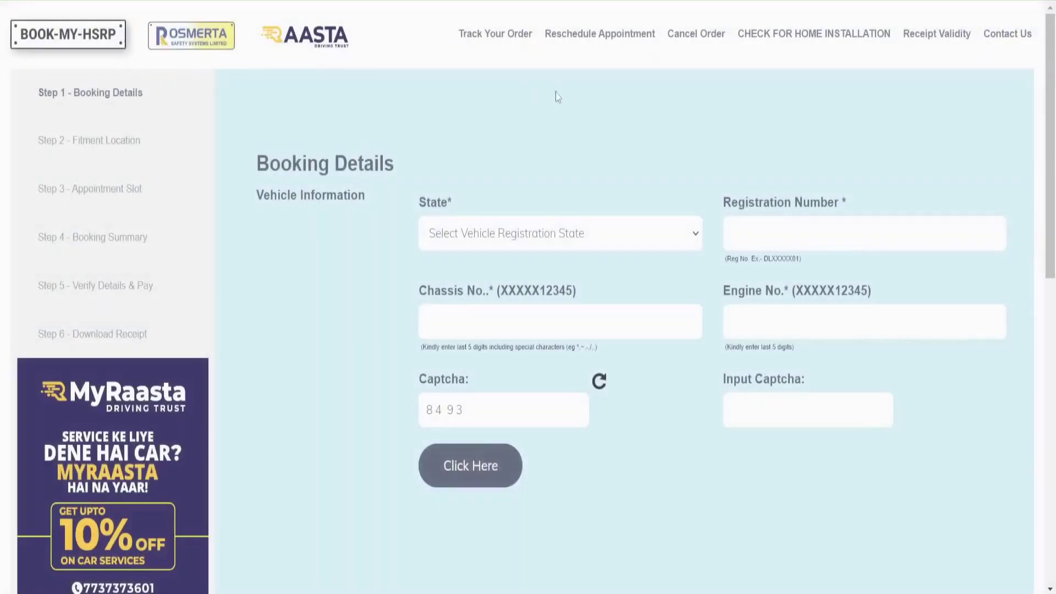
{"action": "left_click", "coordinate": [541, 242]}
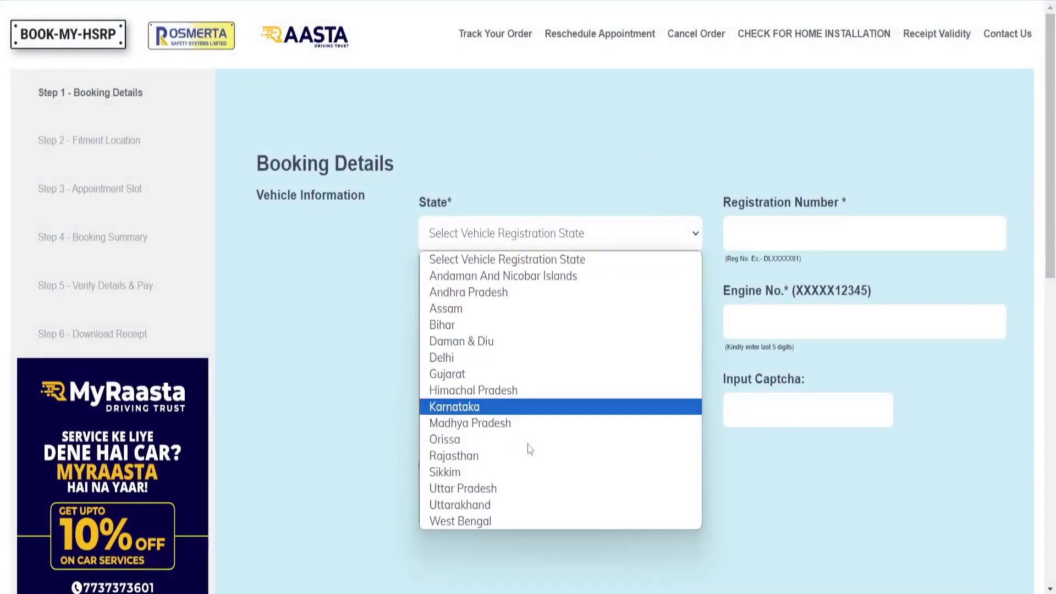
{"action": "left_click", "coordinate": [489, 521]}
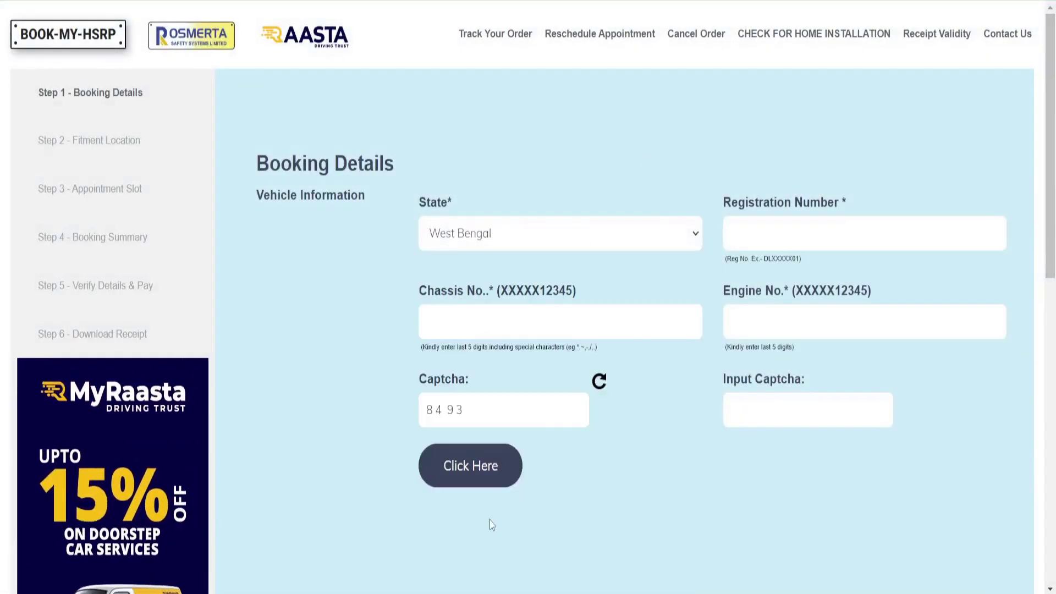
{"action": "left_click", "coordinate": [481, 245]}
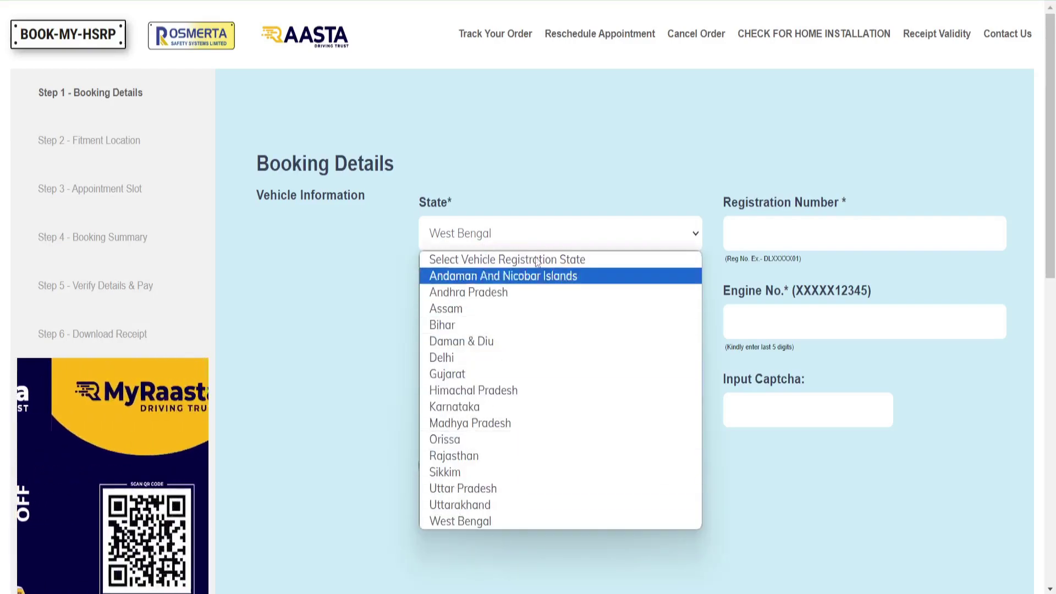
{"action": "left_click", "coordinate": [560, 154]}
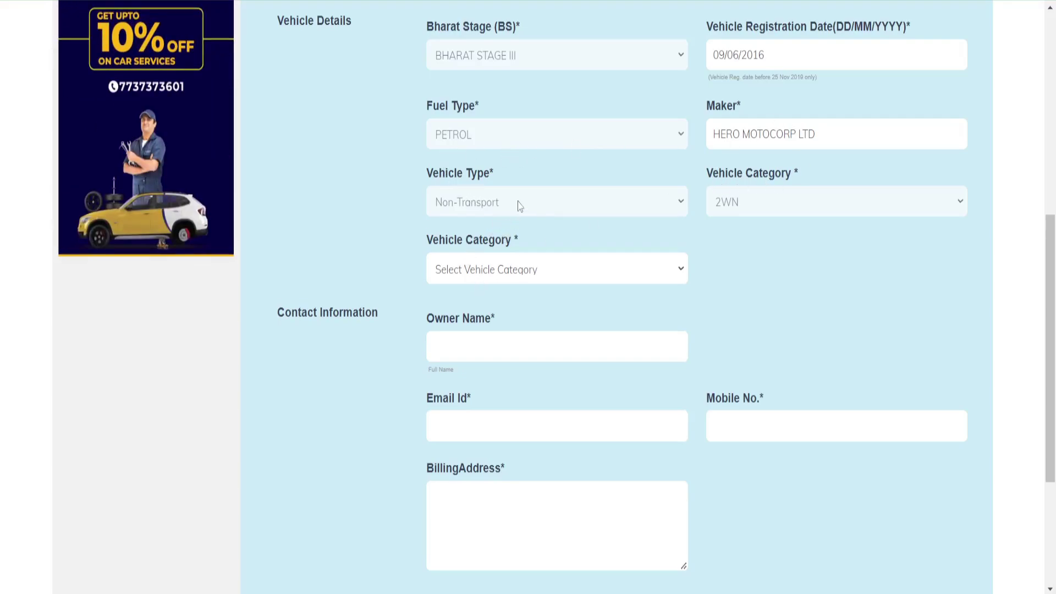
Step: Set the vehicle category to Motor Cycle and submit the booking details with the owner's contact information
{"action": "left_click", "coordinate": [483, 269]}
{"action": "left_click", "coordinate": [484, 322]}
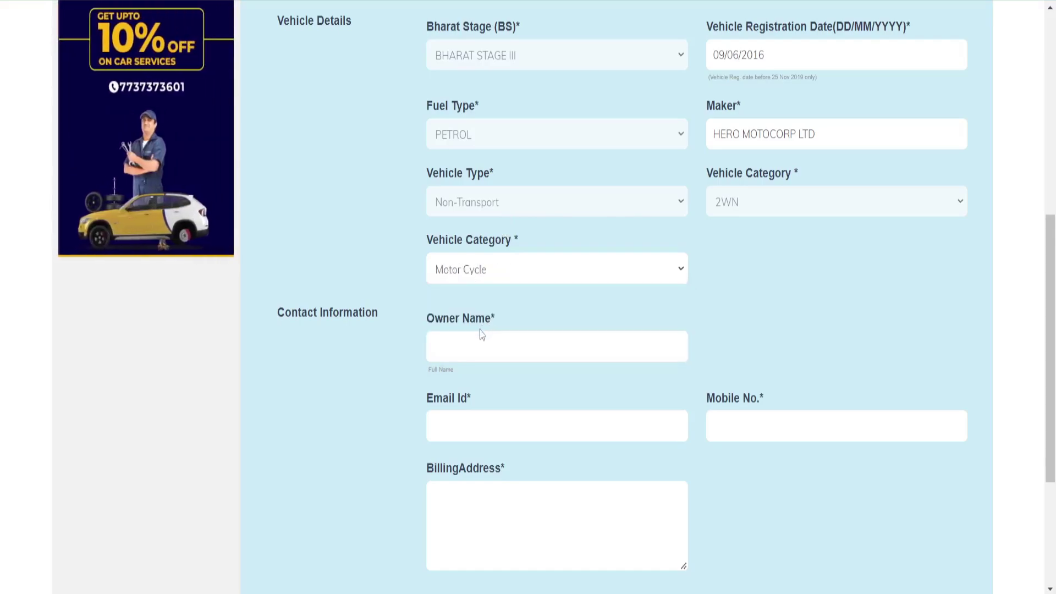
{"action": "left_click", "coordinate": [514, 346]}
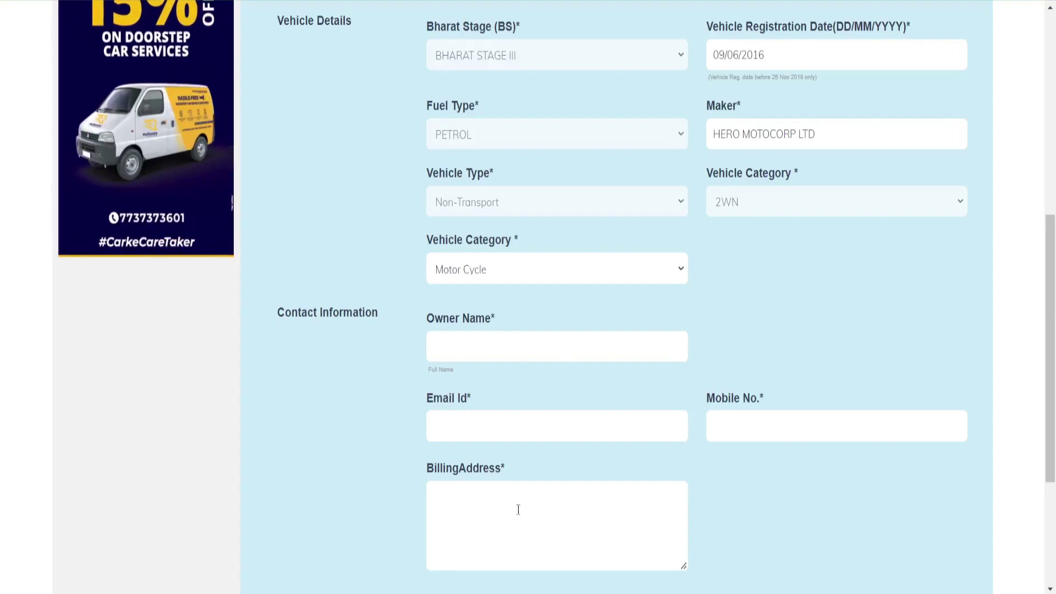
{"action": "scroll", "coordinate": [571, 500], "scroll_direction": "down", "scroll_amount": 3}
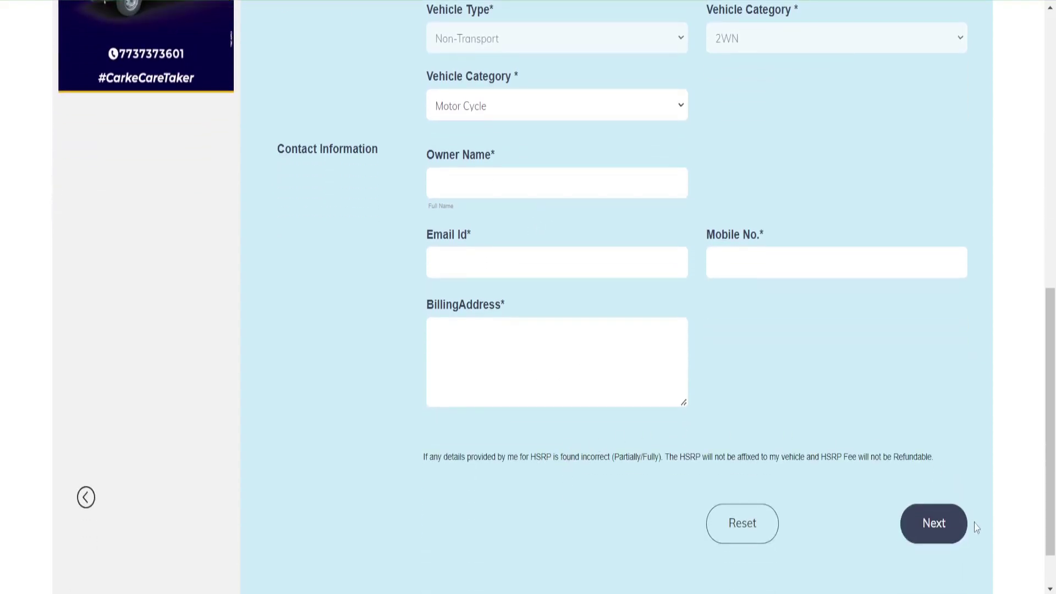
{"action": "left_click", "coordinate": [957, 528]}
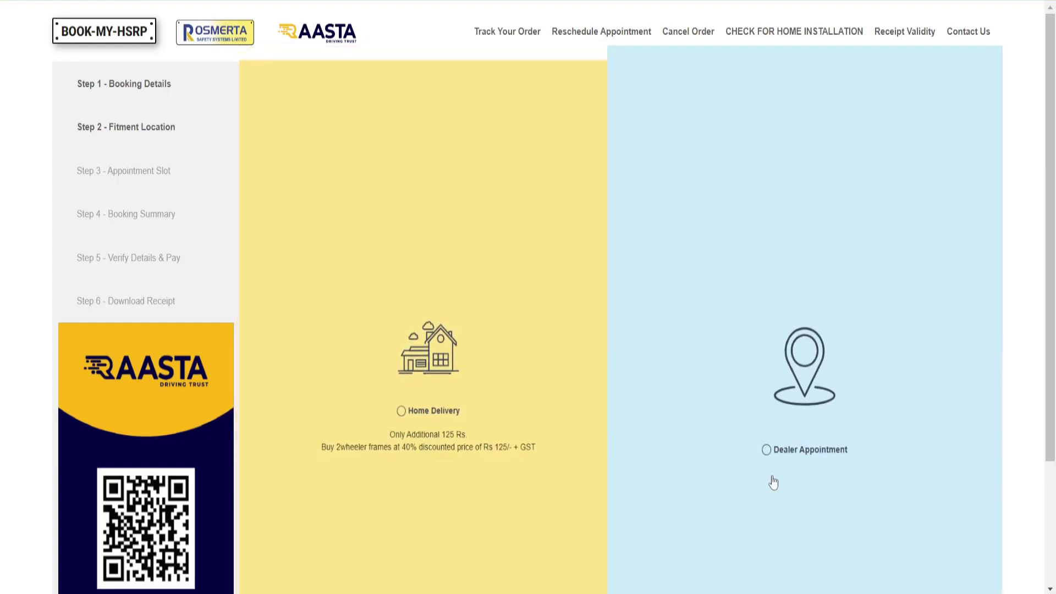
Step: Try to choose Home Delivery as the fitment location
{"action": "scroll", "coordinate": [546, 295], "scroll_direction": "down", "scroll_amount": 2}
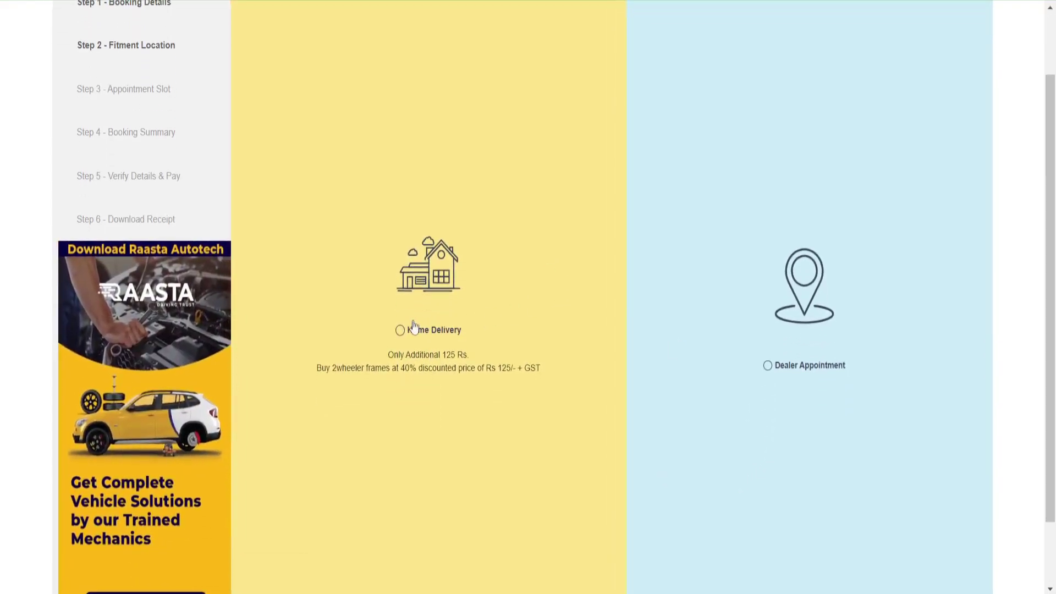
{"action": "left_click", "coordinate": [401, 330]}
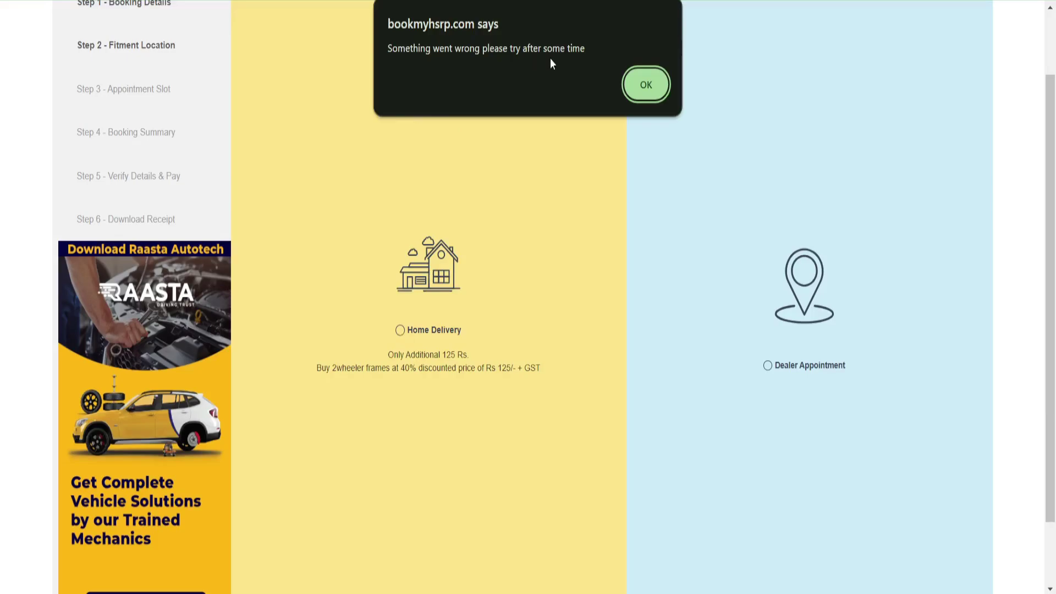
{"action": "left_click", "coordinate": [644, 83]}
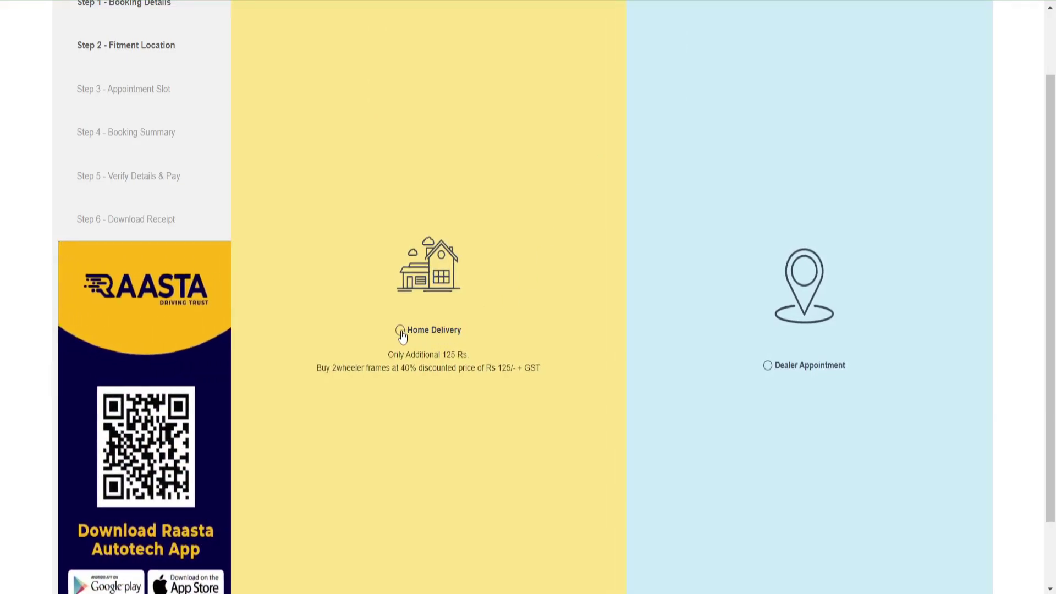
{"action": "left_click", "coordinate": [400, 331]}
{"action": "left_click", "coordinate": [644, 83]}
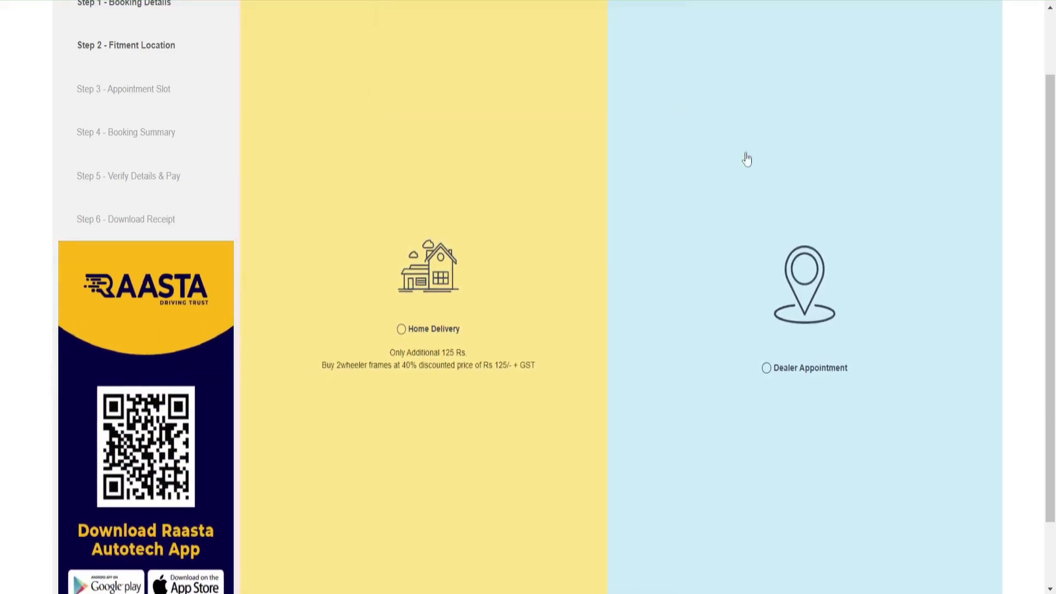
{"action": "scroll", "coordinate": [758, 176], "scroll_direction": "down", "scroll_amount": 1}
{"action": "scroll", "coordinate": [773, 320], "scroll_direction": "up", "scroll_amount": 1}
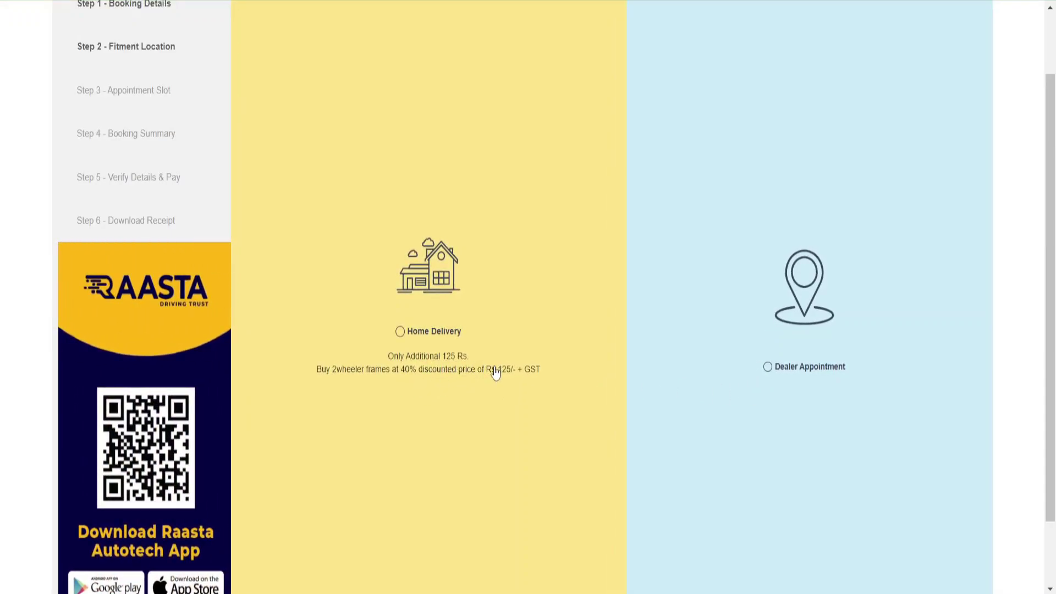
Step: Choose Dealer Appointment as the fitment location and look through the list of dealers
{"action": "left_click", "coordinate": [766, 374]}
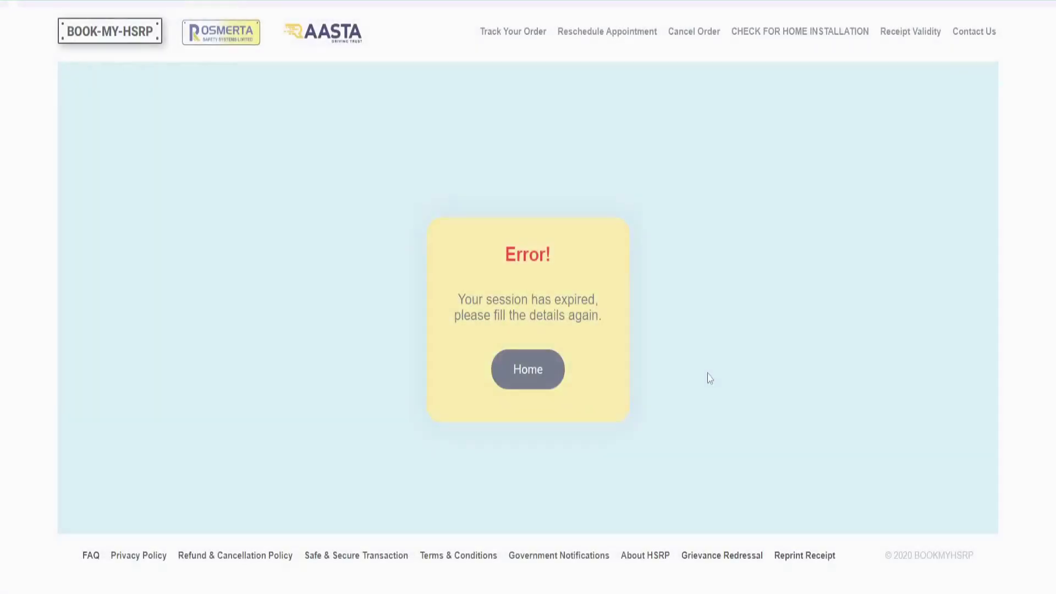
{"action": "scroll", "coordinate": [480, 428], "scroll_direction": "down", "scroll_amount": 1}
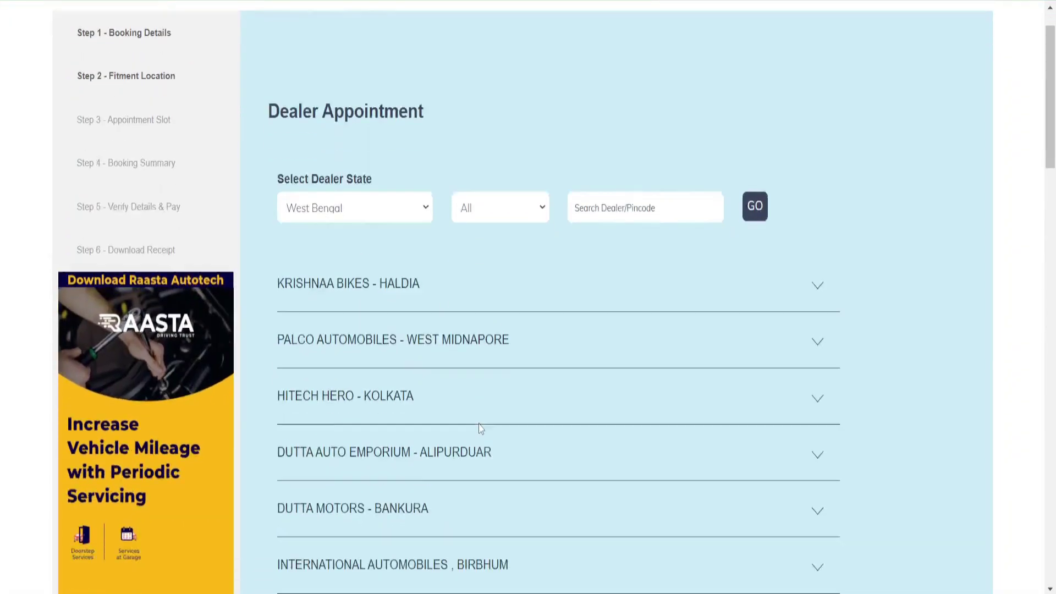
{"action": "scroll", "coordinate": [479, 424], "scroll_direction": "down", "scroll_amount": 10}
{"action": "scroll", "coordinate": [480, 424], "scroll_direction": "up", "scroll_amount": 12}
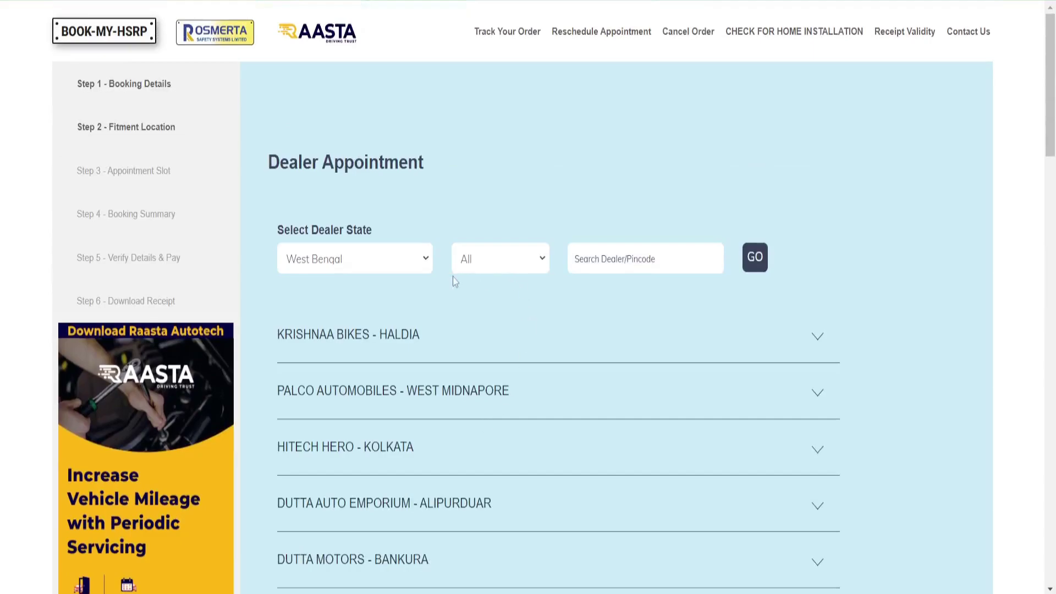
Step: Search for dealers in West Bengal with the city BARDHAMAN and the pincode 713101
{"action": "left_click", "coordinate": [457, 262]}
{"action": "left_click", "coordinate": [405, 263]}
{"action": "left_click", "coordinate": [405, 263]}
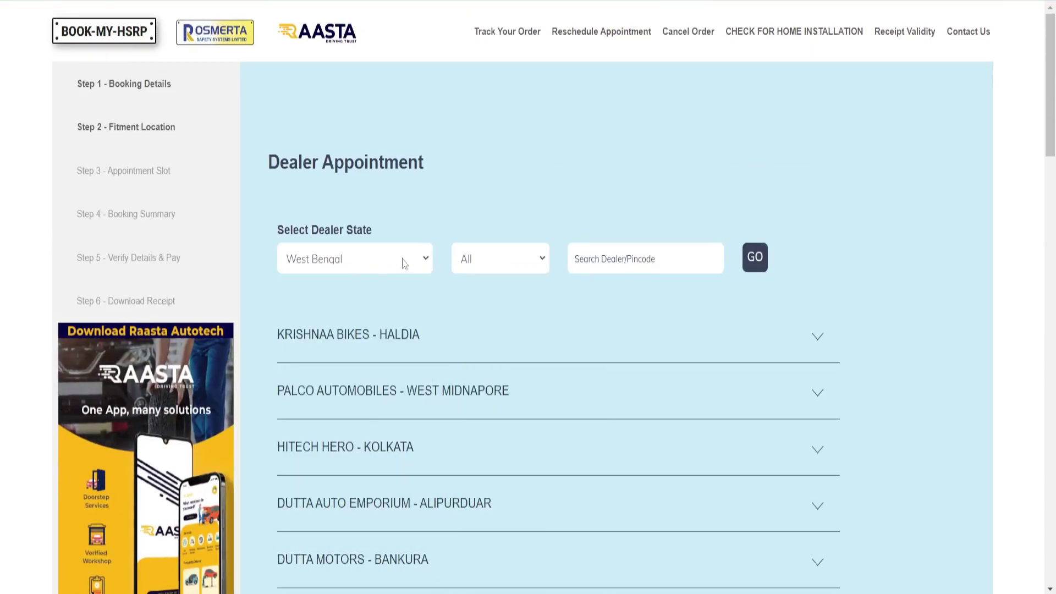
{"action": "left_click", "coordinate": [468, 259]}
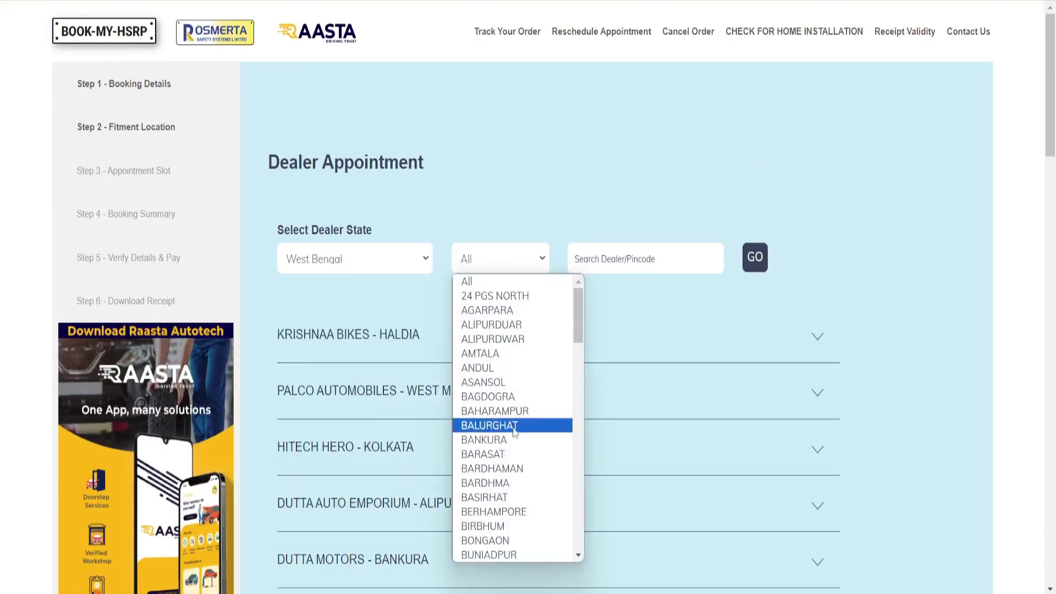
{"action": "left_click", "coordinate": [506, 468]}
{"action": "left_click", "coordinate": [646, 253]}
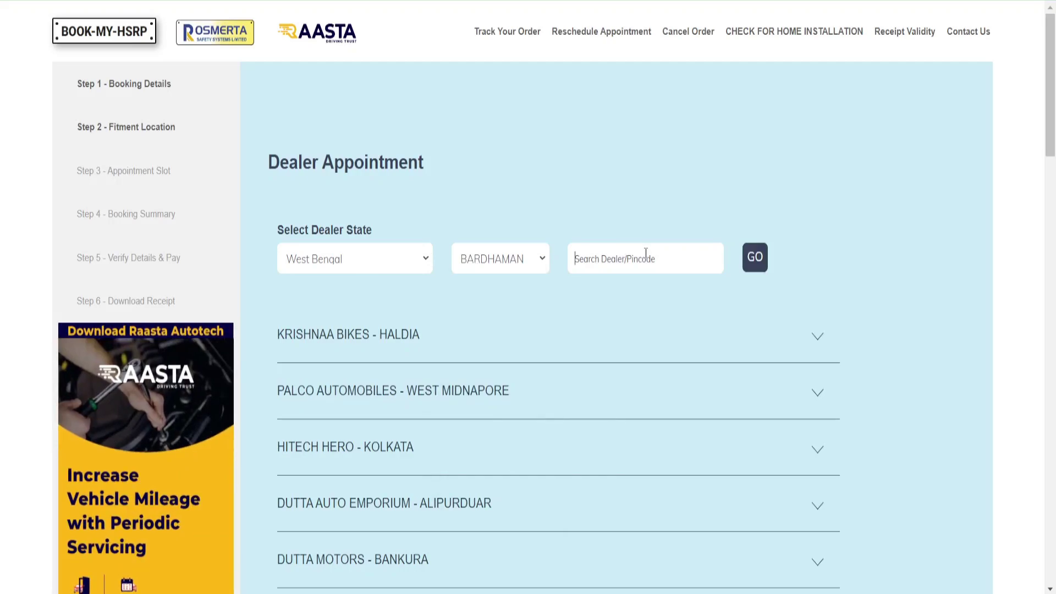
{"action": "type", "text": "713101"}
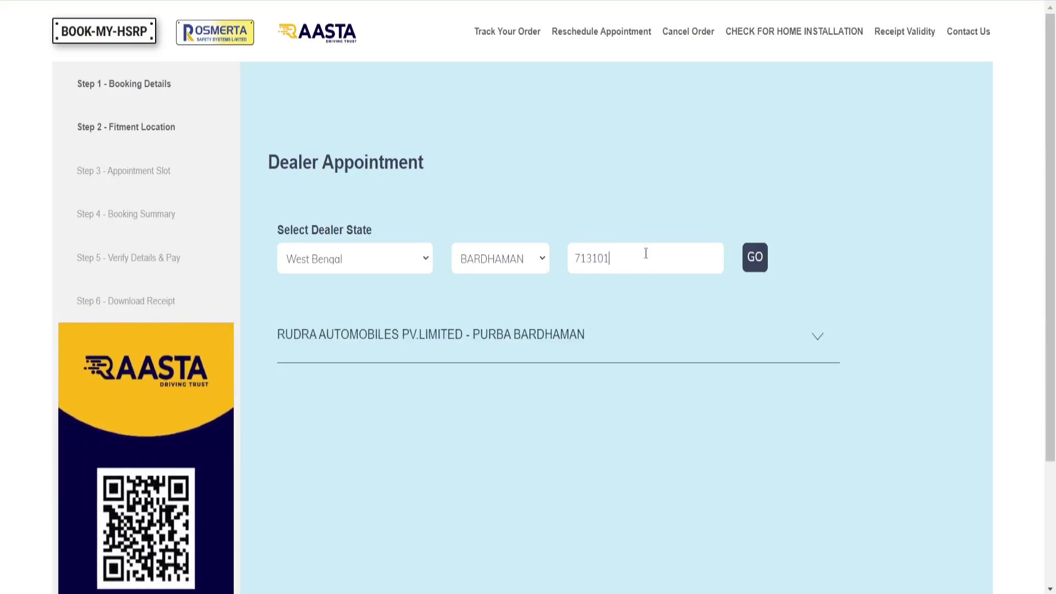
{"action": "left_click", "coordinate": [760, 264]}
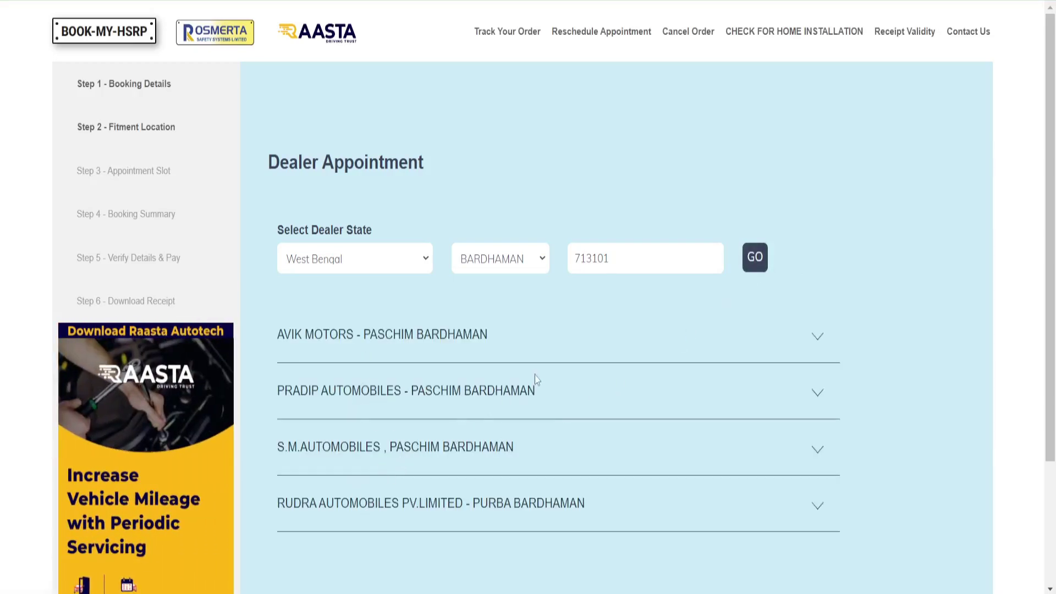
Step: Expand the dealer PRADIP AUTOMOBILES - PASCHIM BARDHAMAN and confirm it for the fitment
{"action": "left_click", "coordinate": [817, 392]}
{"action": "scroll", "coordinate": [724, 392], "scroll_direction": "down", "scroll_amount": 4}
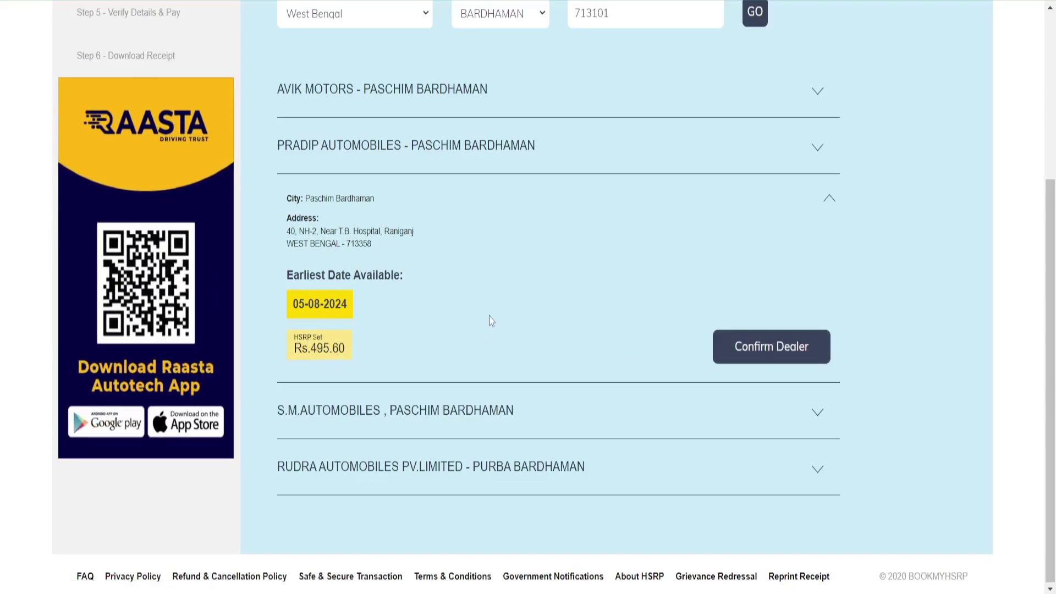
{"action": "left_click", "coordinate": [776, 352]}
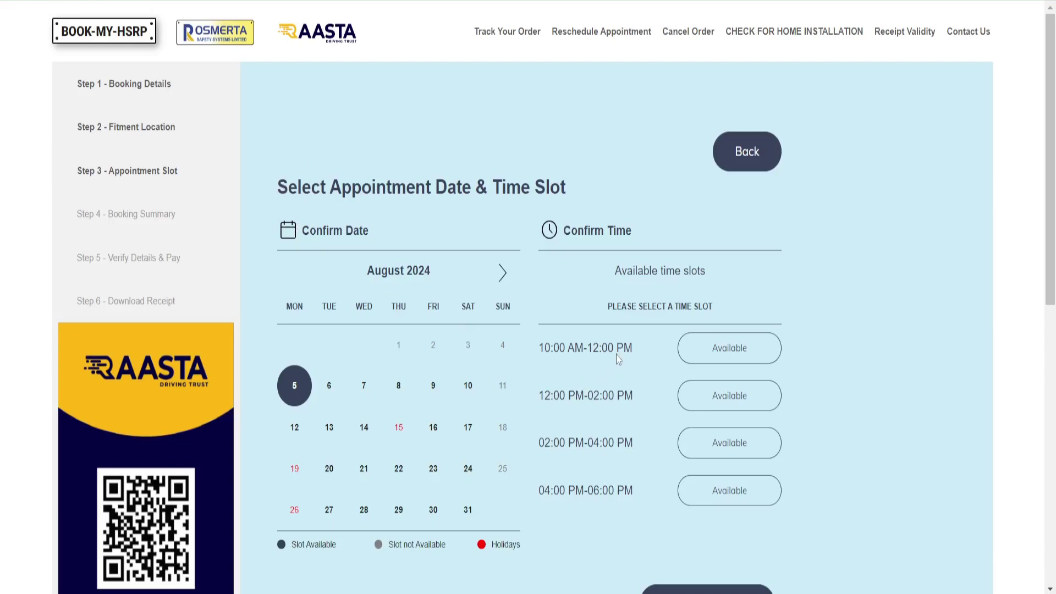
Step: Select the 14 August 2024 appointment in the 12:00 PM-02:00 PM slot and confirm it through the booking summary
{"action": "left_click", "coordinate": [294, 427]}
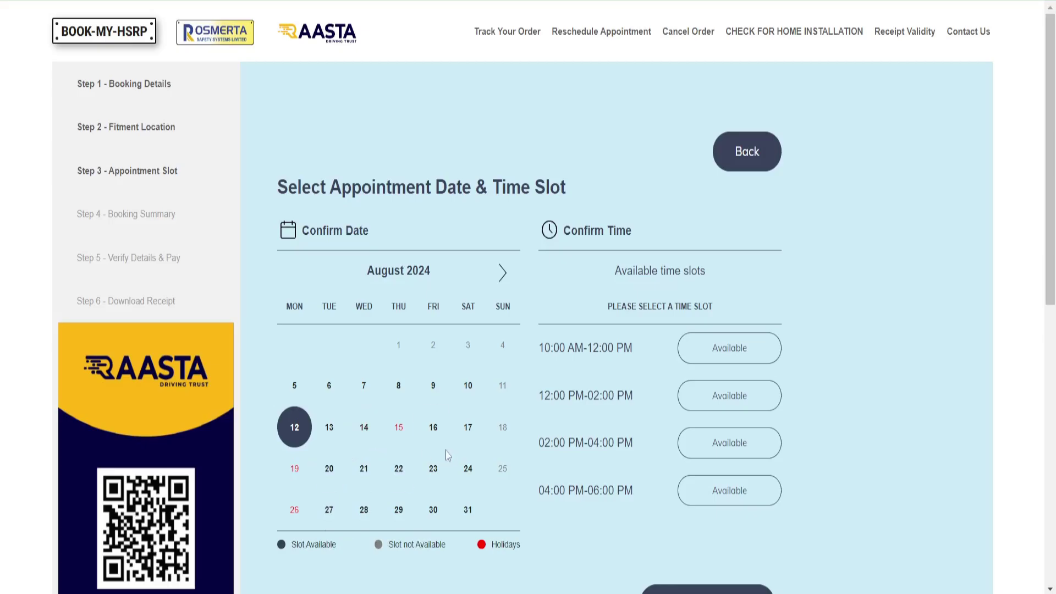
{"action": "left_click", "coordinate": [367, 431]}
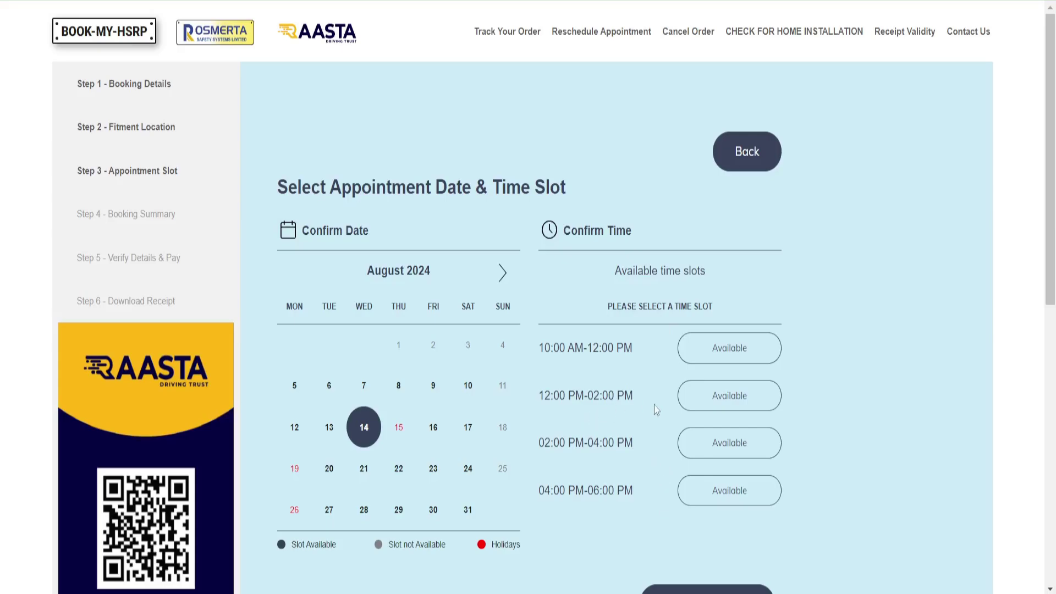
{"action": "left_click", "coordinate": [735, 403]}
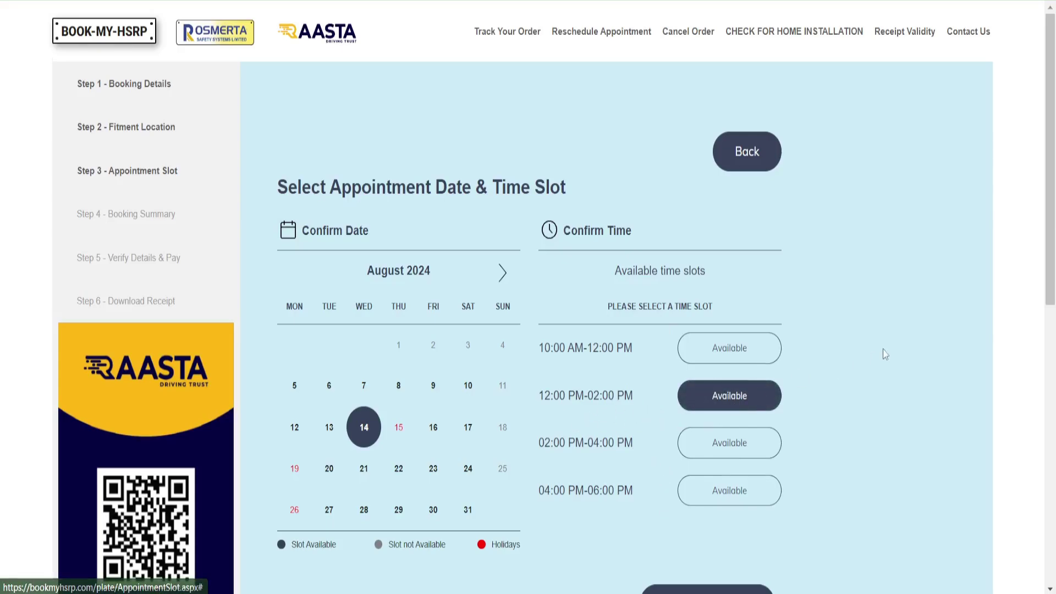
{"action": "scroll", "coordinate": [882, 350], "scroll_direction": "down", "scroll_amount": 3}
{"action": "left_click", "coordinate": [730, 456]}
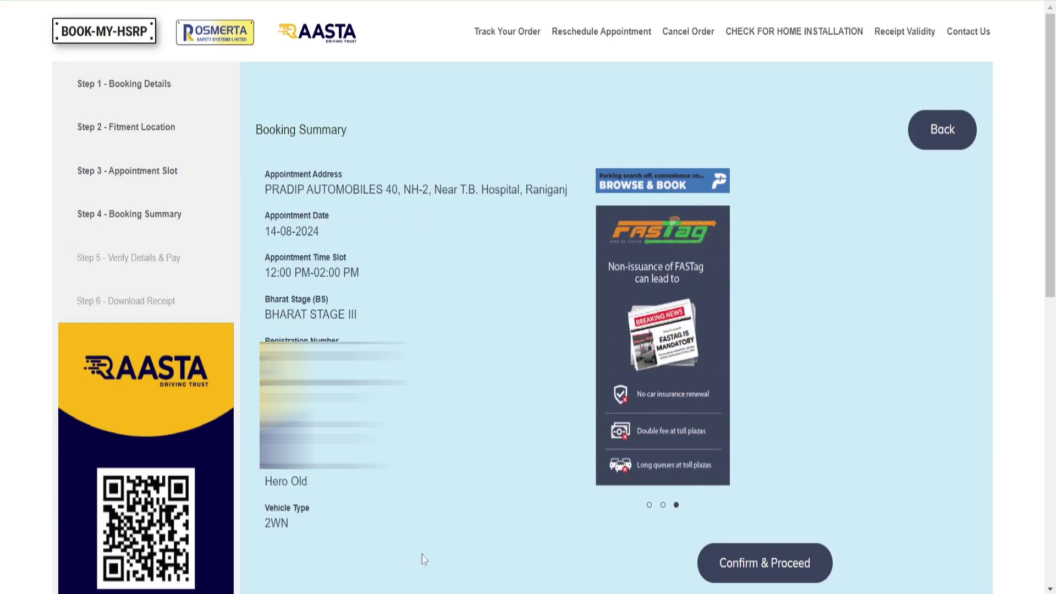
{"action": "left_click", "coordinate": [781, 577]}
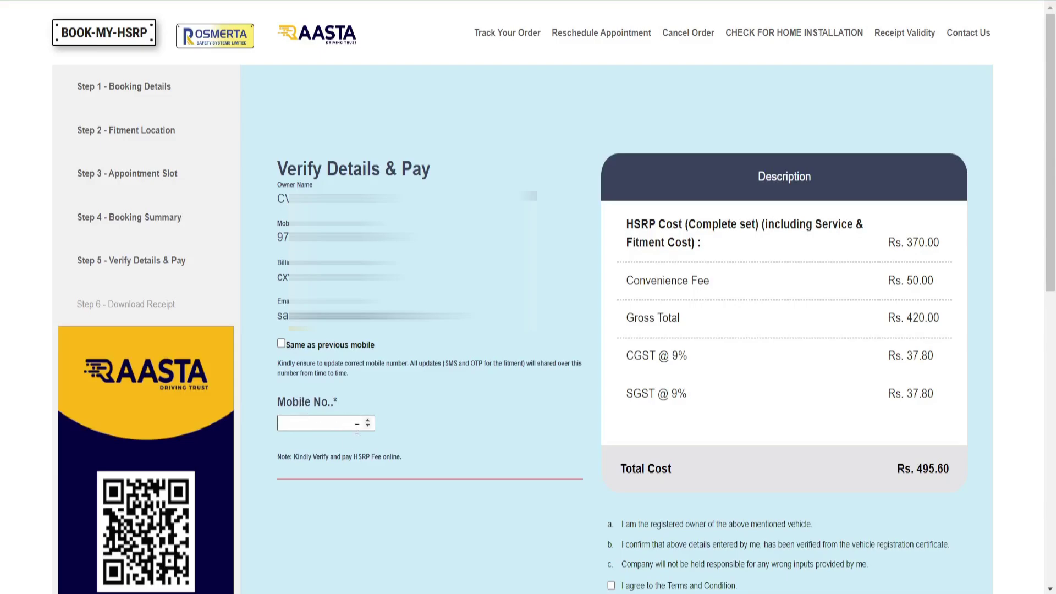
Step: Agree to the Terms and Condition and start the online payment with a UPI QR code
{"action": "scroll", "coordinate": [464, 398], "scroll_direction": "down", "scroll_amount": 8}
{"action": "left_click", "coordinate": [611, 146]}
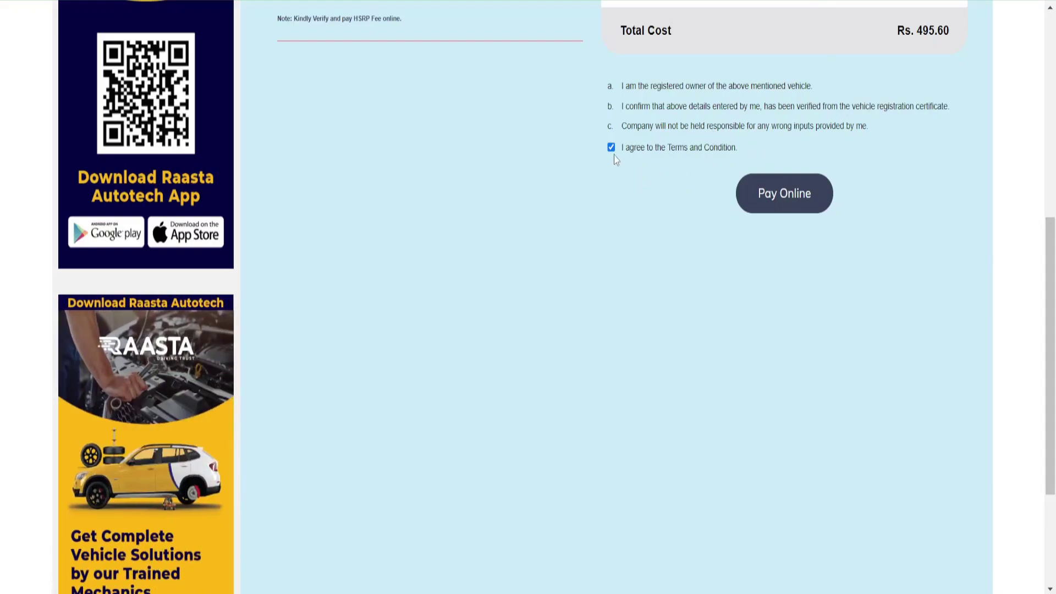
{"action": "left_click", "coordinate": [793, 201]}
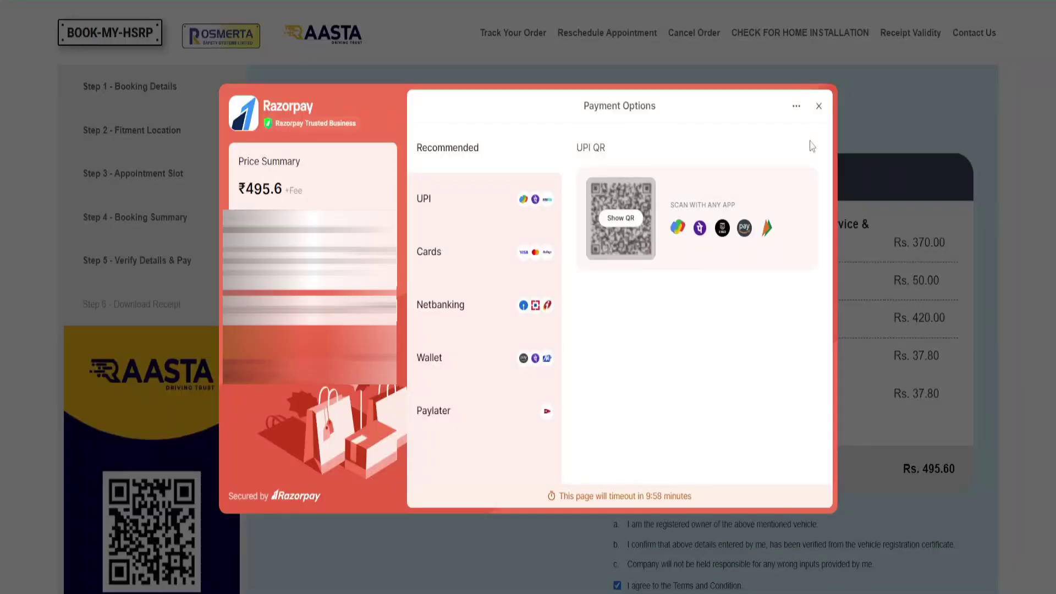
{"action": "left_click", "coordinate": [621, 219]}
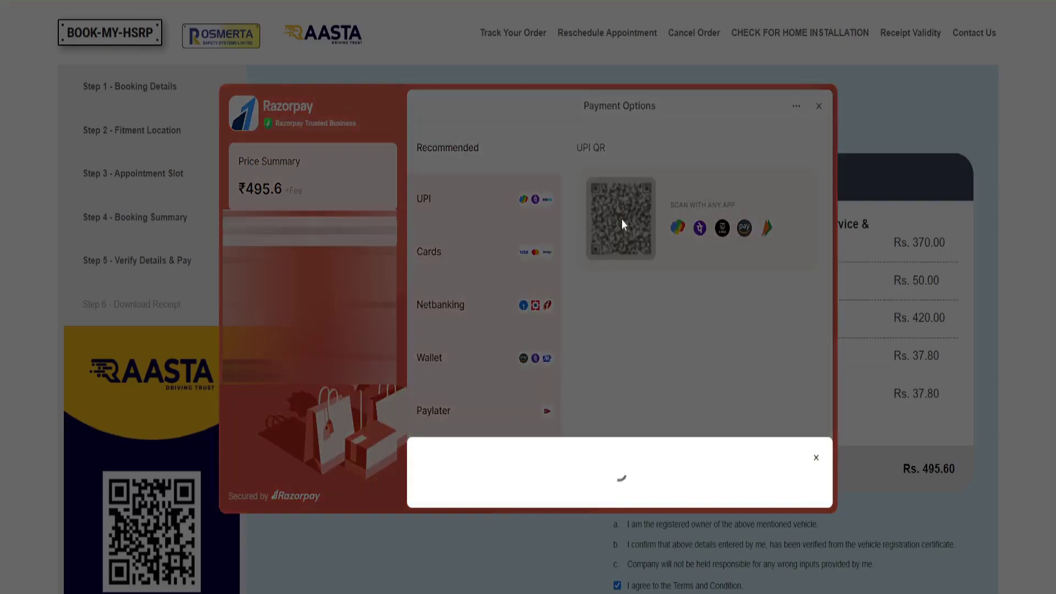
{"action": "left_click", "coordinate": [664, 486]}
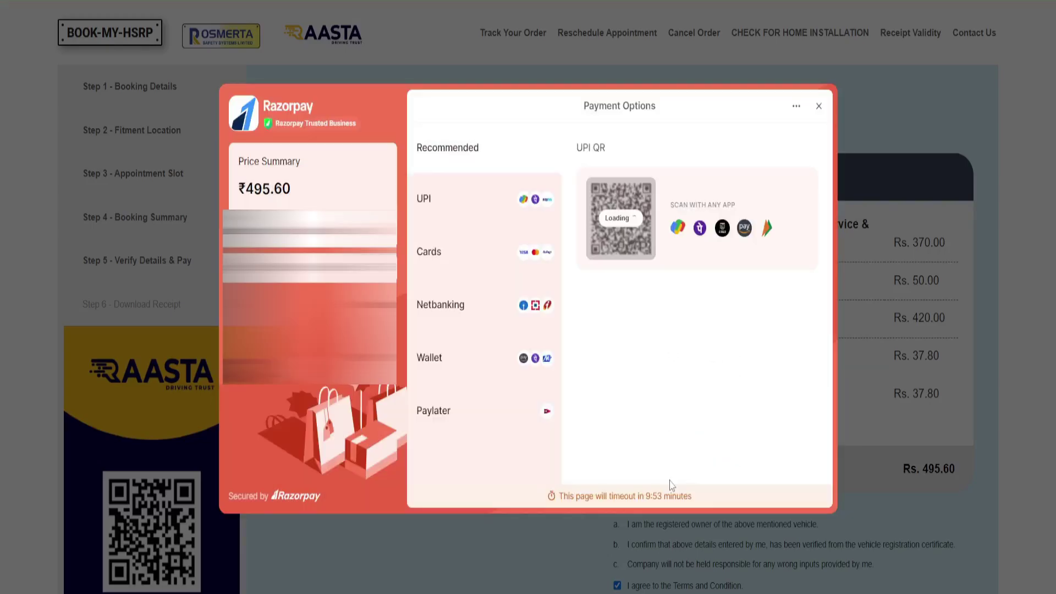